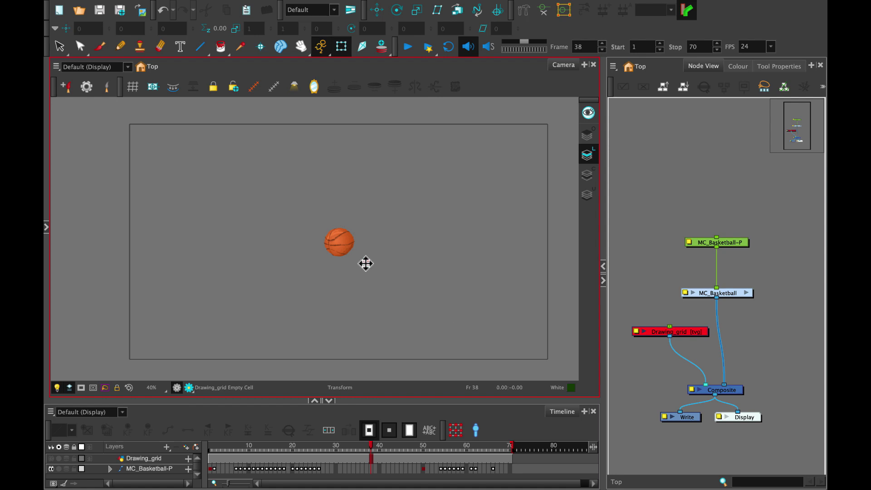
- Add a Grid node from the node library, connected to the Composite node, to show the field grid behind the basketball
mouse_move(365, 260)
mouse_down()
mouse_move(311, 260)
mouse_move(309, 220)
mouse_move(355, 222)
mouse_move(370, 239)
mouse_move(361, 252)
mouse_move(321, 249)
mouse_move(365, 235)
mouse_move(330, 235)
mouse_move(338, 226)
mouse_move(363, 224)
mouse_move(355, 276)
mouse_move(319, 242)
mouse_move(323, 223)
mouse_move(382, 246)
mouse_move(320, 258)
mouse_move(329, 243)
mouse_move(319, 248)
mouse_move(319, 234)
mouse_move(362, 223)
mouse_move(365, 261)
mouse_up()
click(257, 228)
click(46, 226)
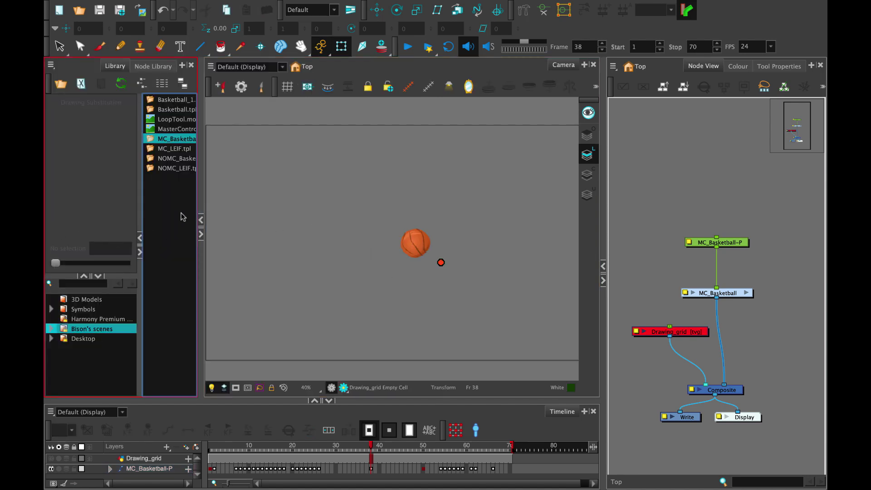
click(162, 66)
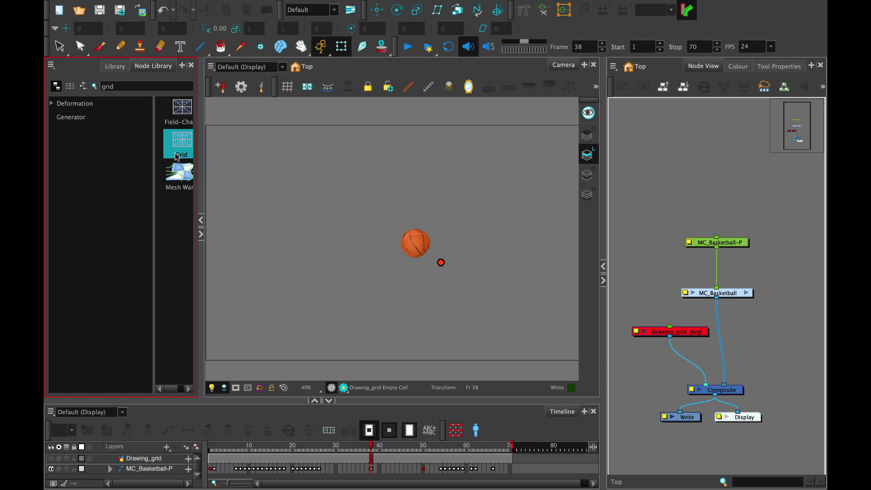
drag(183, 146, 729, 384)
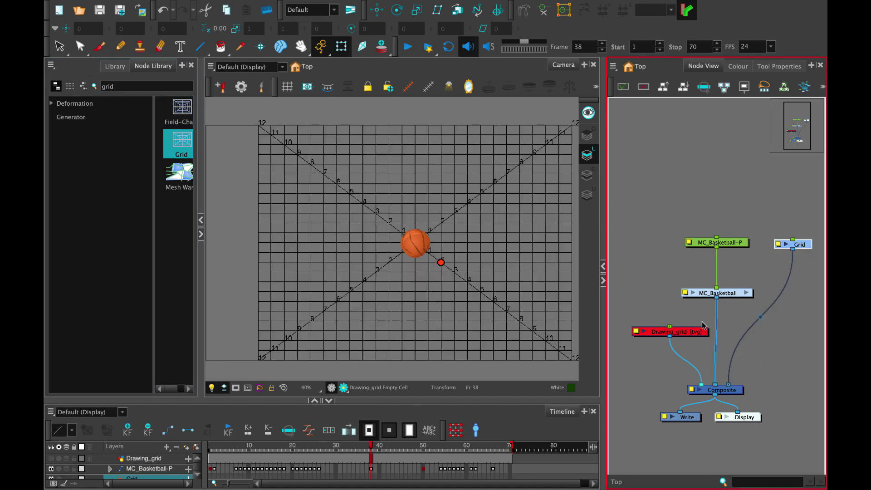
click(202, 221)
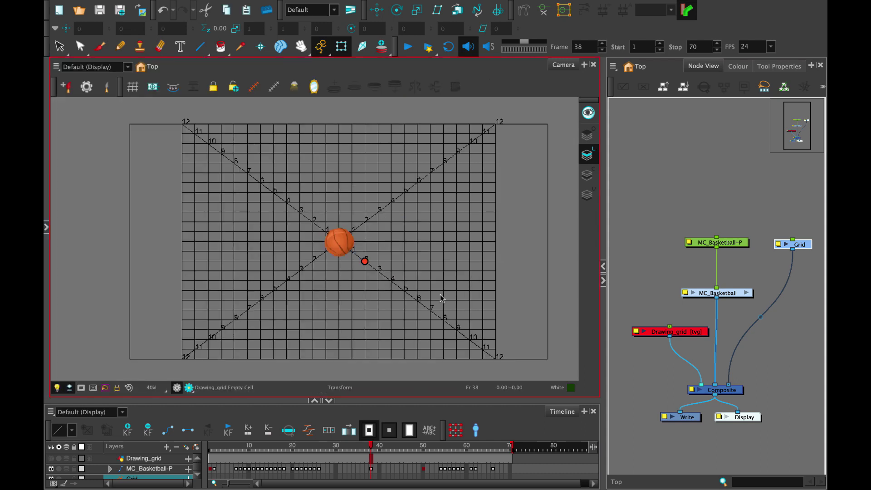
click(283, 217)
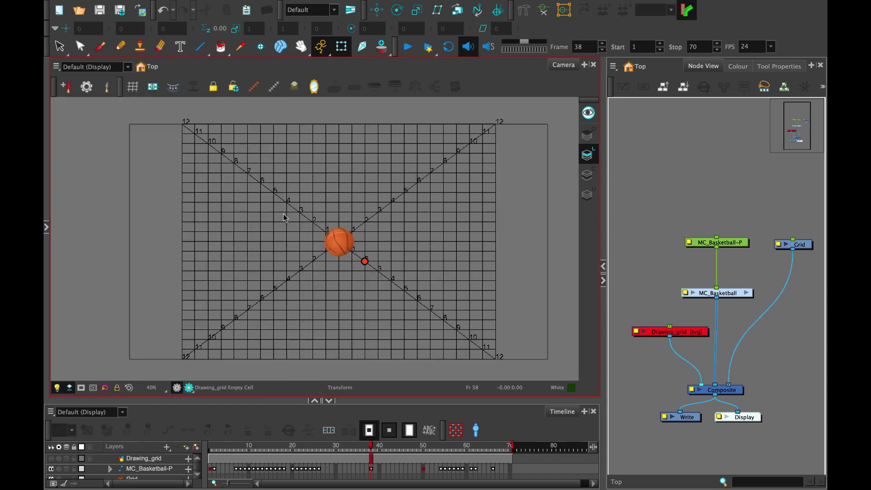
- Examine the key pose layout of a new 9 by 3 interpolation grid for MC_Basketball-P and close it
click(709, 244)
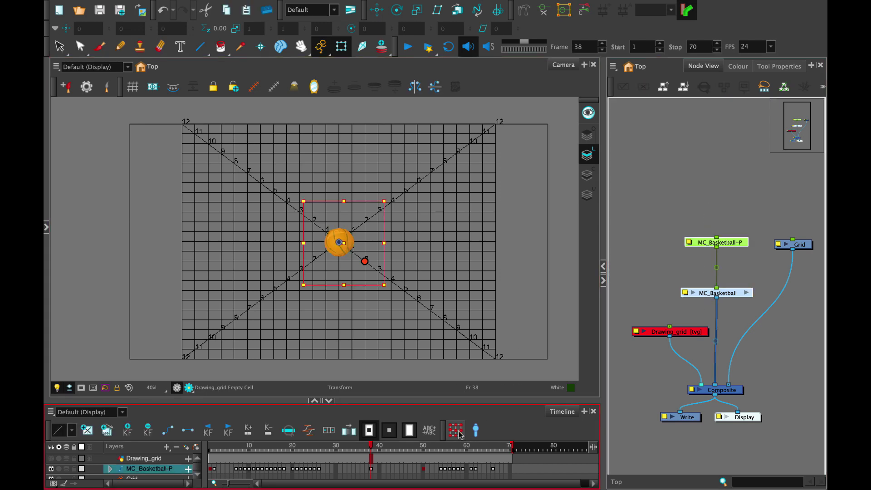
click(456, 431)
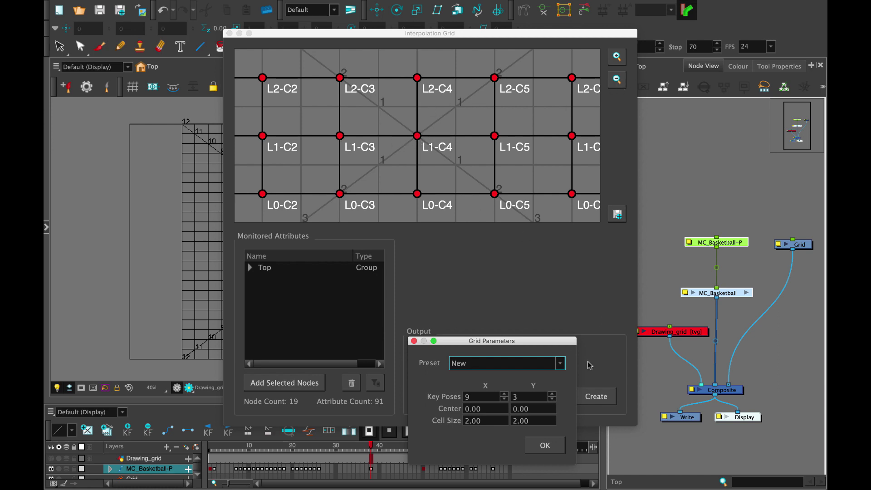
click(544, 445)
click(617, 82)
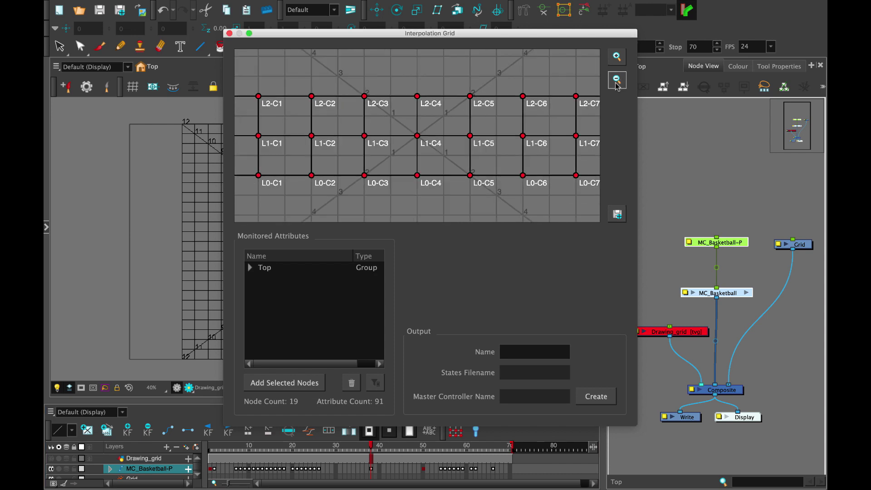
click(617, 81)
click(617, 81)
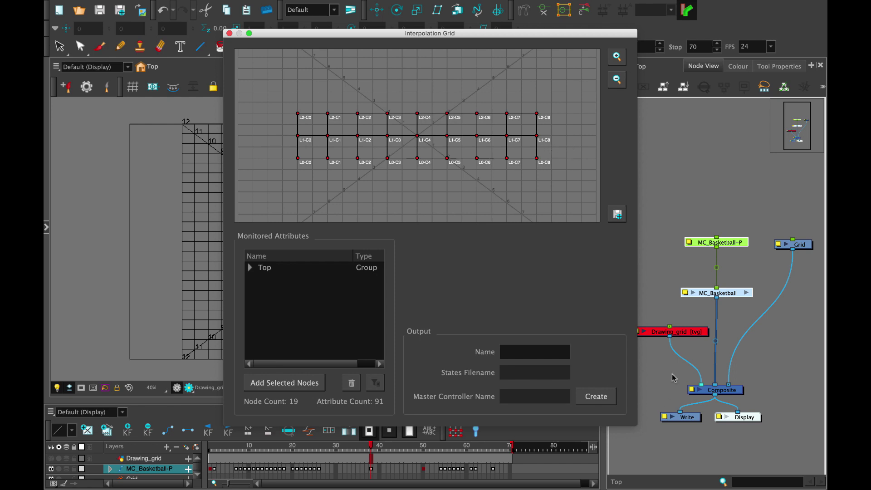
click(230, 34)
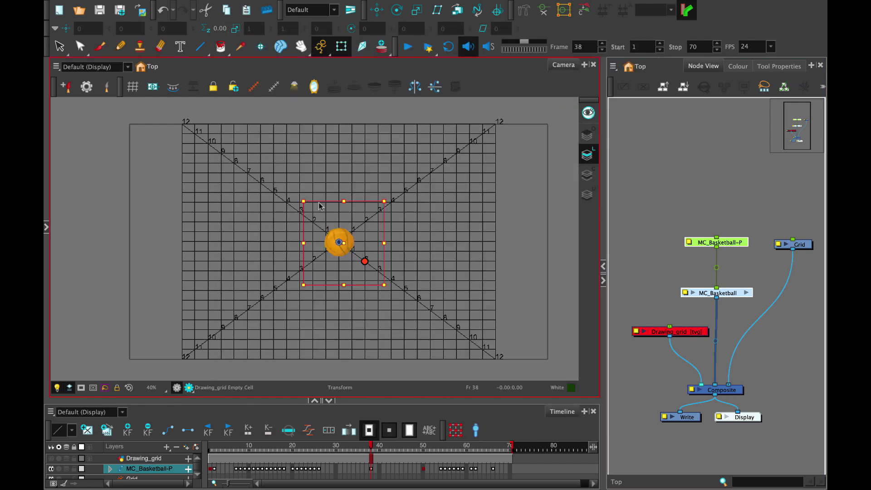
- Restore the blue and green grid artwork of Drawing_grid around the basketball by redoing the undone change
click(767, 287)
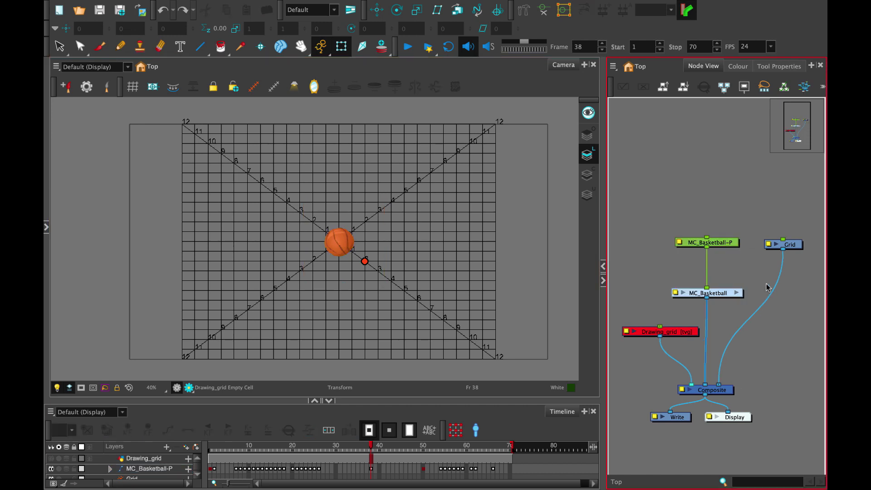
key(ctrl+shift+z)
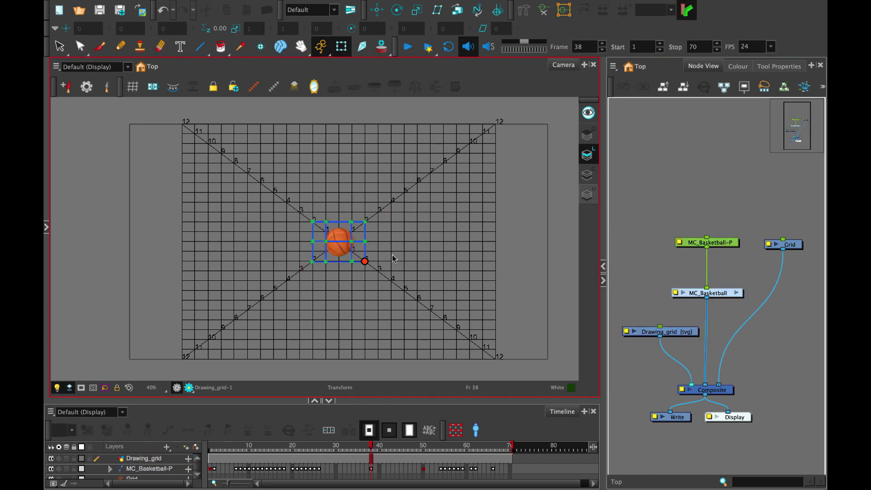
scroll(399, 264, up, 4)
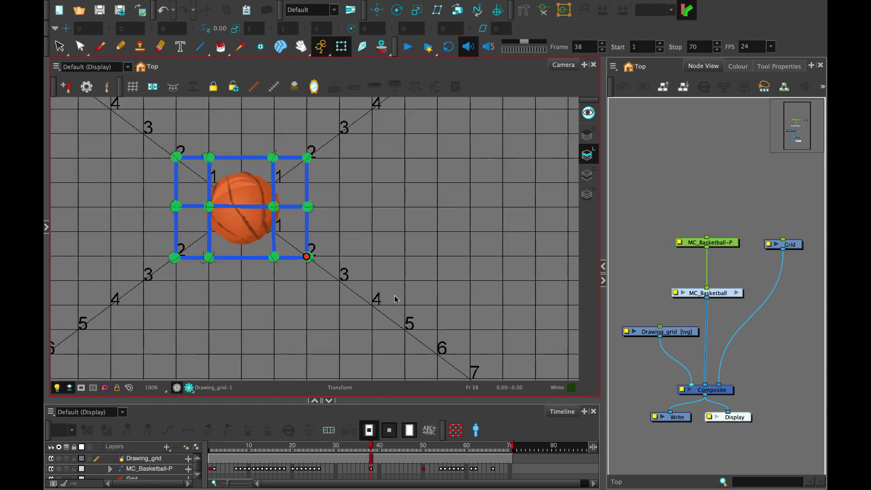
drag(281, 293, 398, 320)
scroll(471, 285, up, 3)
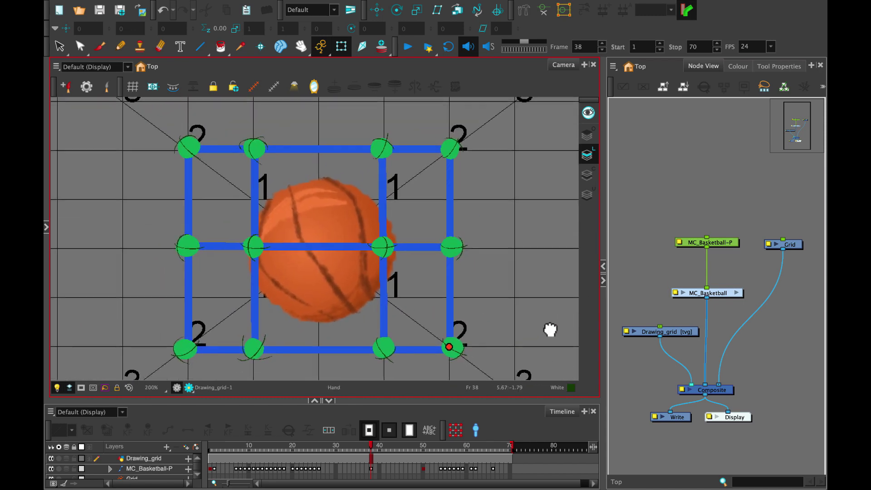
drag(551, 330, 552, 317)
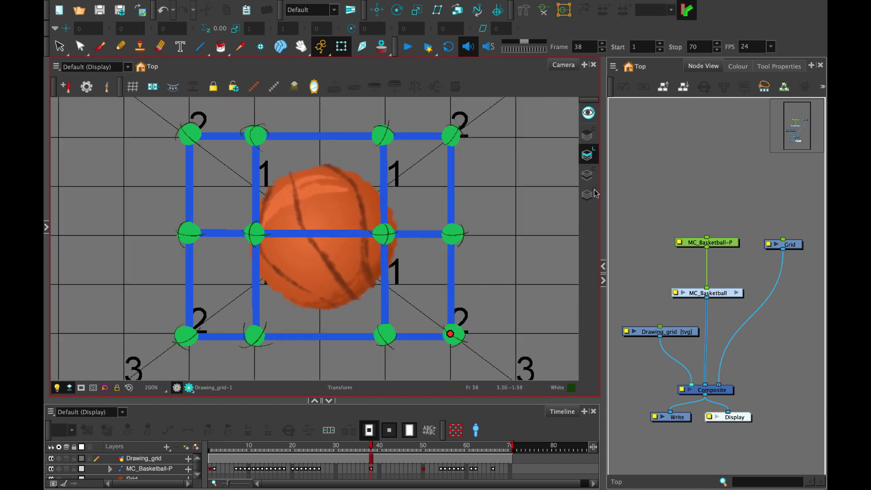
- Test the basketball's turning poses at frame 7 by moving its controller point around the drawn grid, and undo the last move
click(237, 449)
mouse_move(239, 450)
mouse_down()
mouse_move(286, 454)
mouse_move(236, 453)
mouse_up()
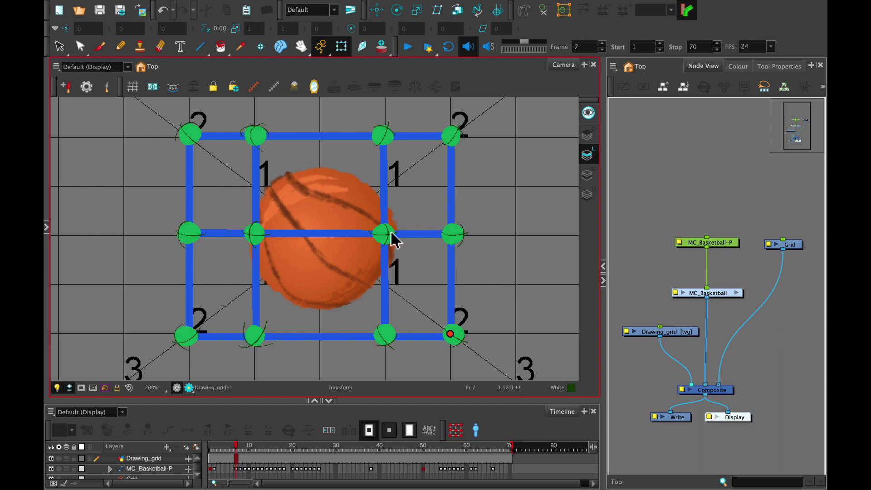
click(450, 334)
click(450, 333)
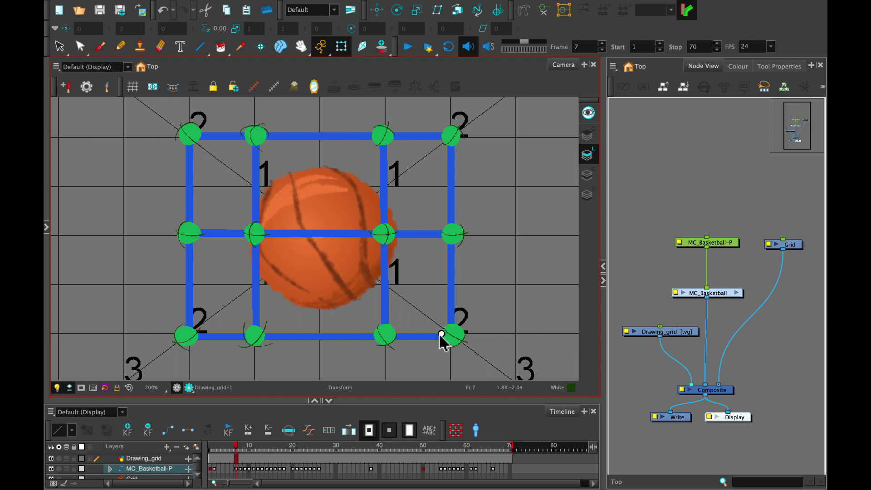
drag(450, 333, 378, 197)
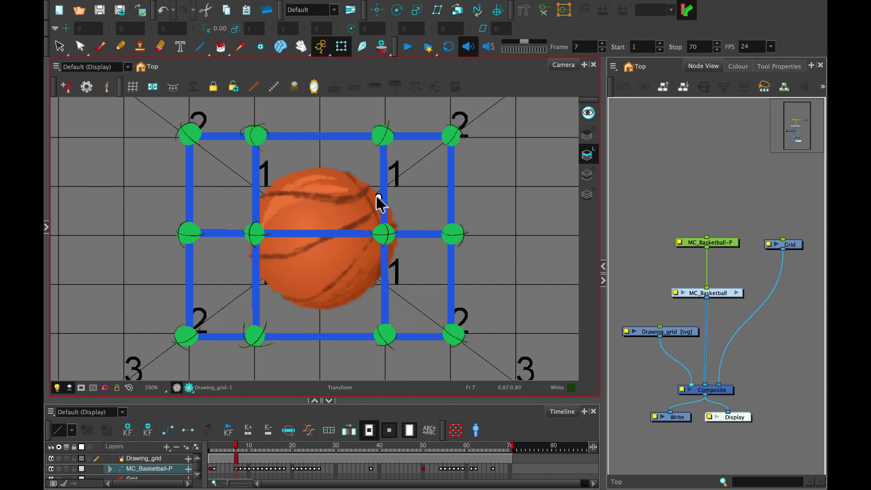
drag(392, 275, 321, 326)
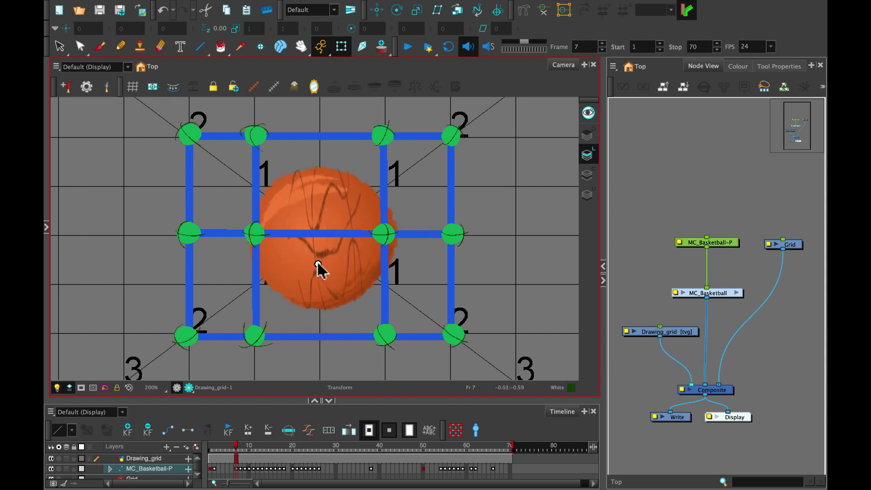
drag(316, 215, 322, 334)
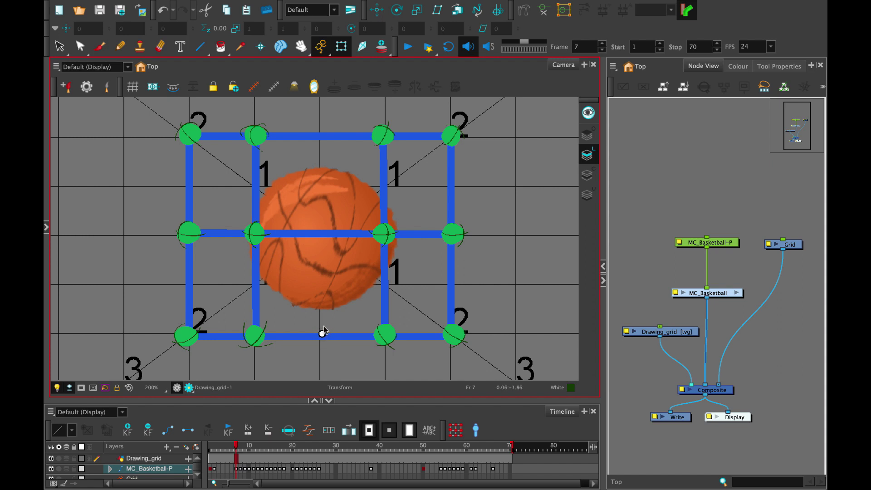
key(ctrl+z)
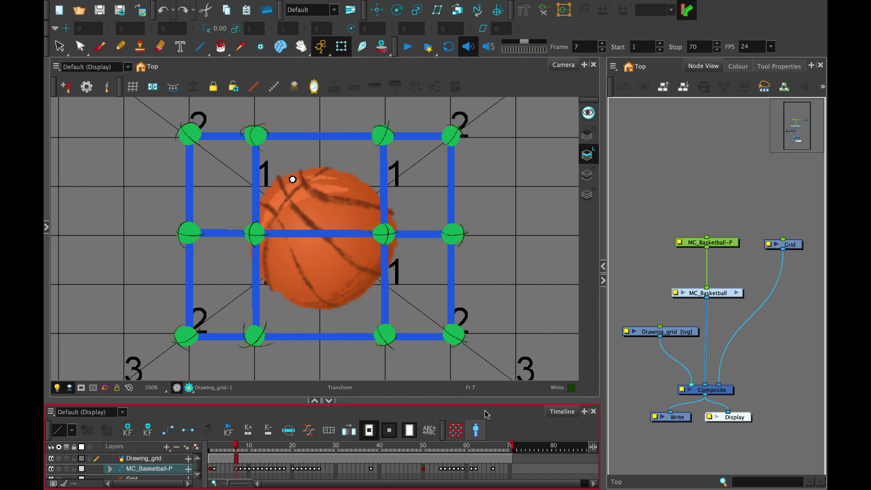
- Assign frame 7 to key pose L2-C2 in a new 9 by 3 interpolation grid for MC_Basketball, and close the grid without creating the controller
click(465, 436)
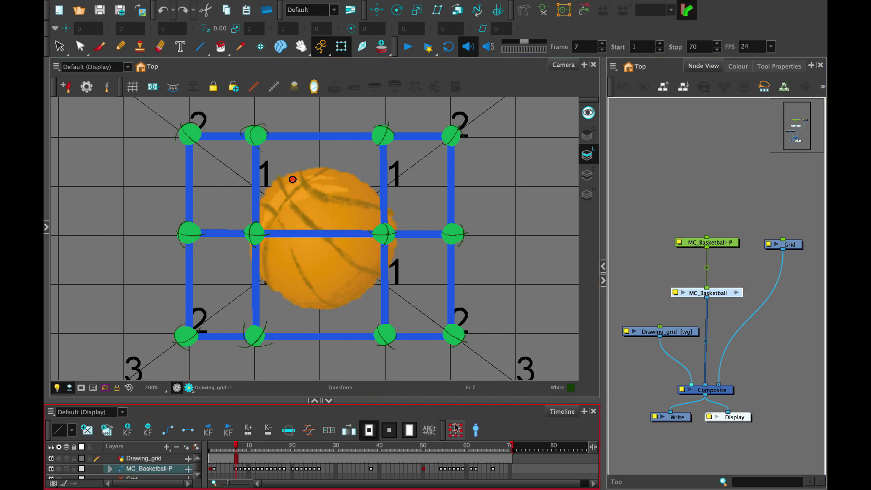
click(456, 428)
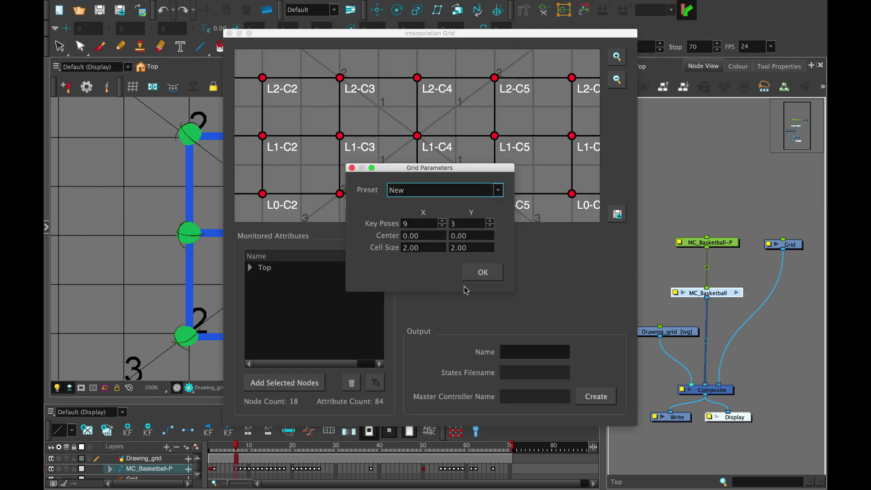
click(483, 272)
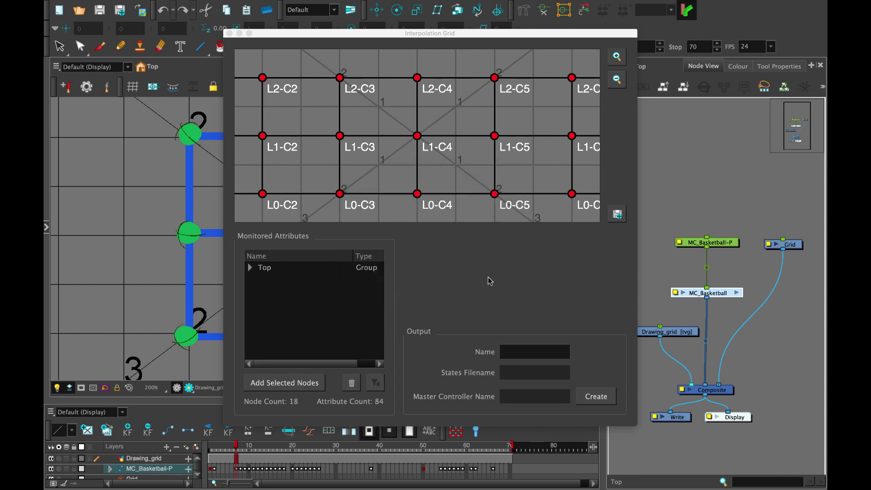
double_click(262, 78)
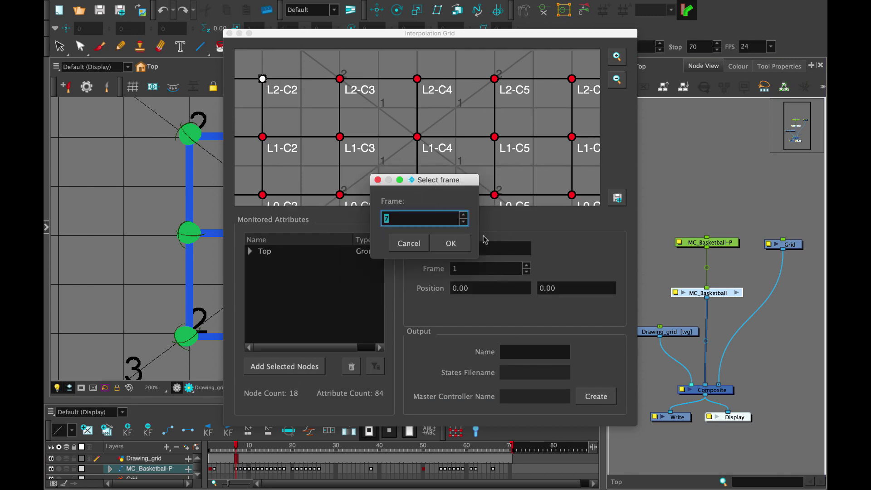
click(451, 243)
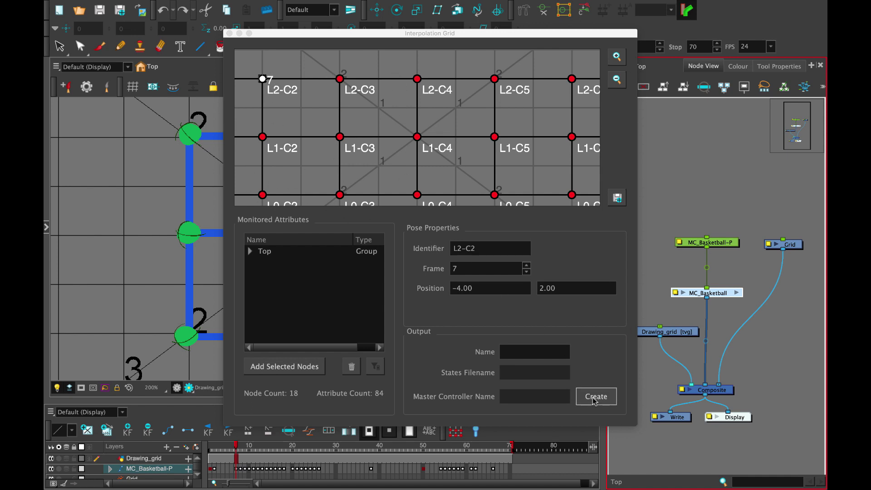
click(229, 33)
click(281, 149)
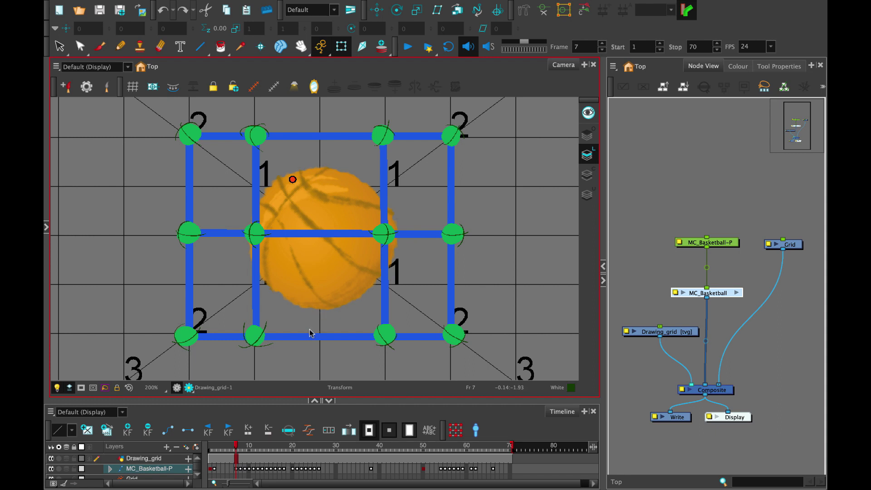
- Shift the left inner vertical line of Drawing_grid, with its three green points, rightward to just beside the basketball's centre
key(alt+s)
mouse_move(281, 112)
mouse_down()
mouse_move(201, 372)
mouse_move(290, 136)
mouse_up()
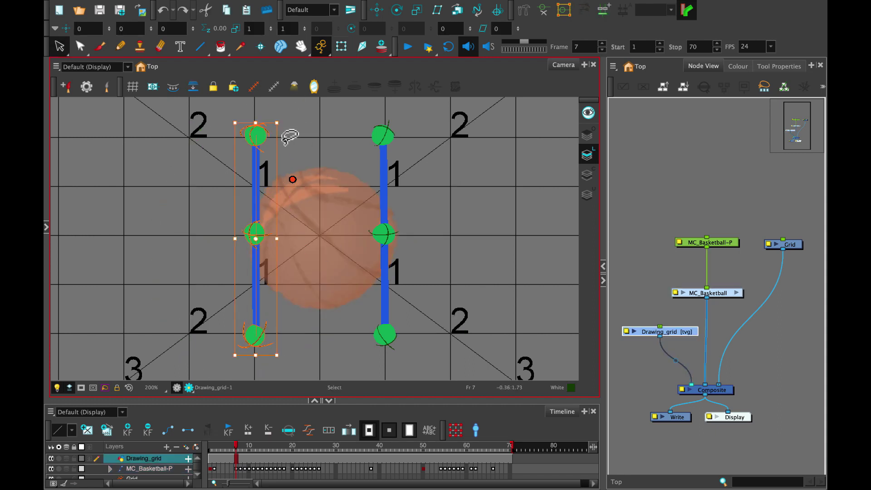
key(Right)
key(Right)
key(Right)
key(Right)
key(Right)
key(Right)
key(Right)
key(Right)
key(Right)
key(Right)
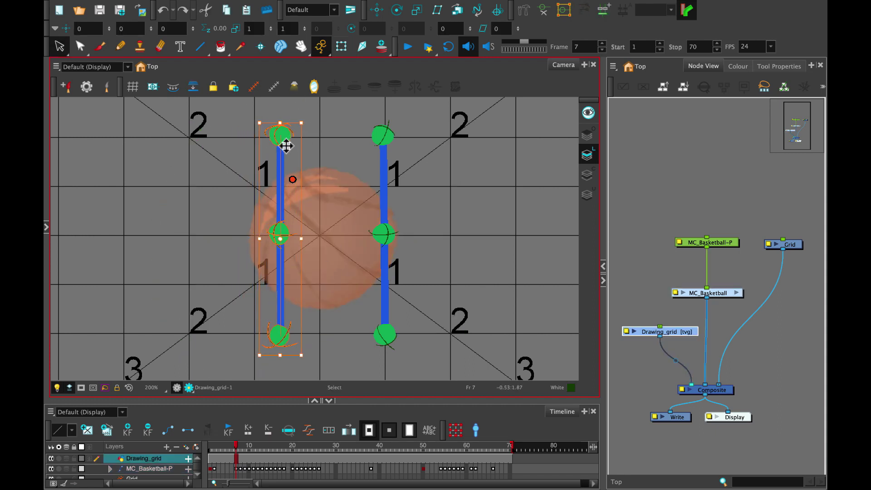
key(Right)
key(Right)
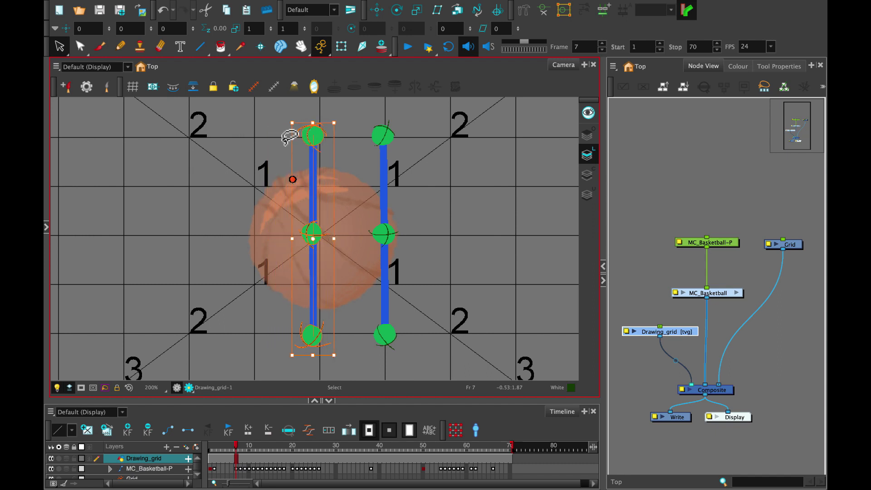
- Shift the right inner vertical line of Drawing_grid, with its three green points, leftward to just beside the basketball's centre, and deselect the drawing
mouse_move(419, 128)
mouse_down()
mouse_move(360, 181)
mouse_move(370, 349)
mouse_move(407, 234)
mouse_up()
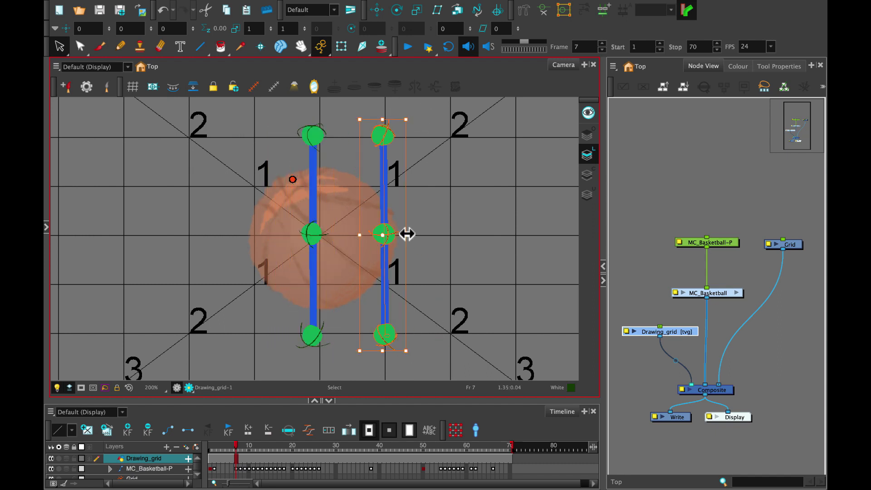
key(Left)
key(Left)
key(Left)
key(Left)
key(Left)
key(Left)
key(Left)
key(Left)
key(Left)
key(Left)
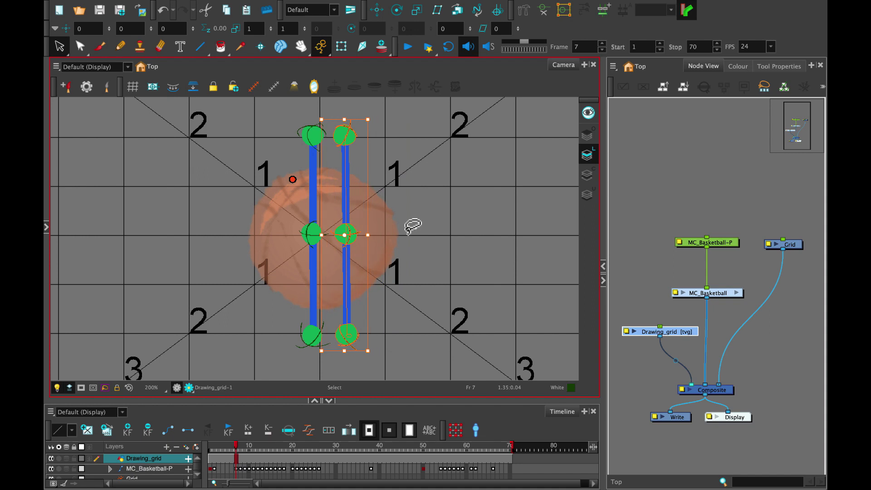
key(Left)
key(Left)
key(Left)
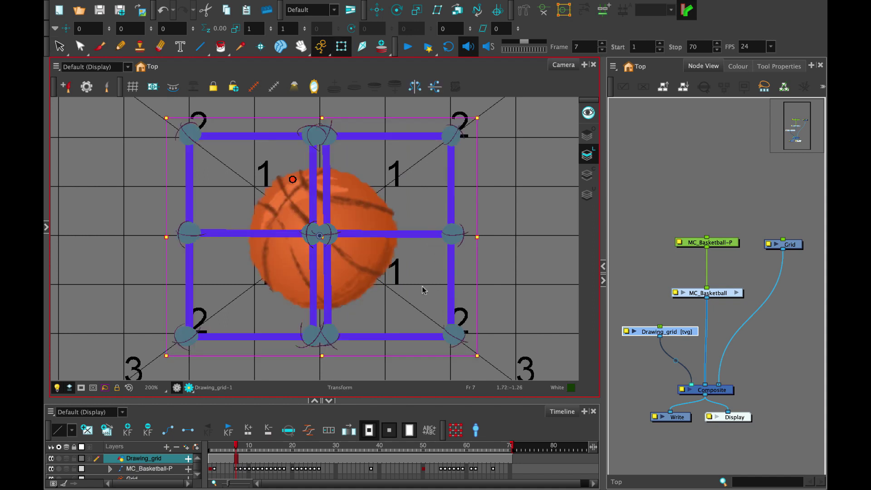
key(Escape)
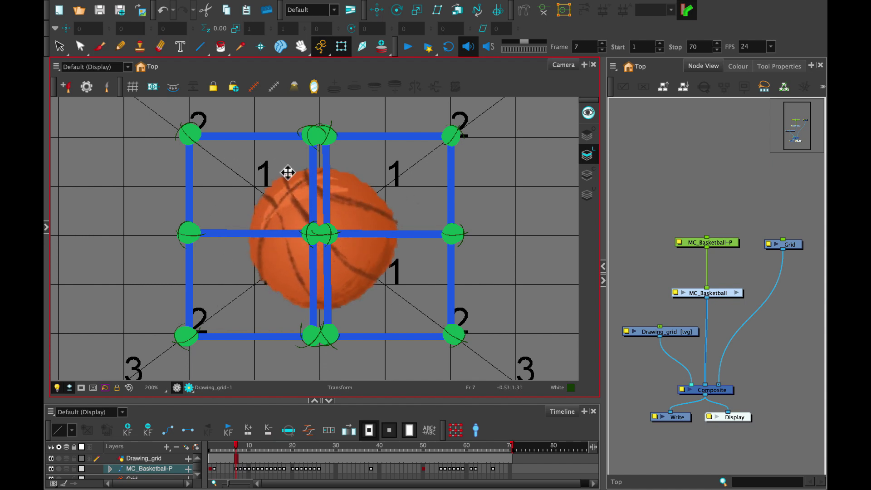
- Move the basketball's controller point across the adjusted grid to its lower-right corner to test the turn
drag(288, 171, 450, 334)
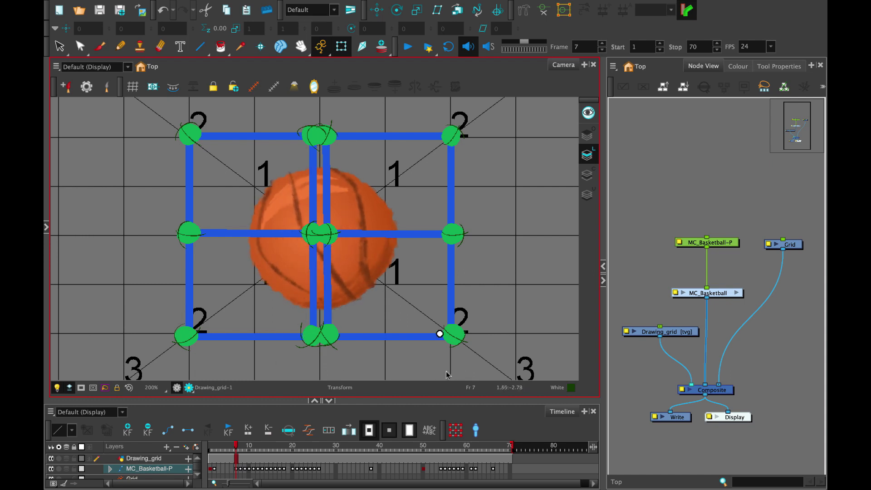